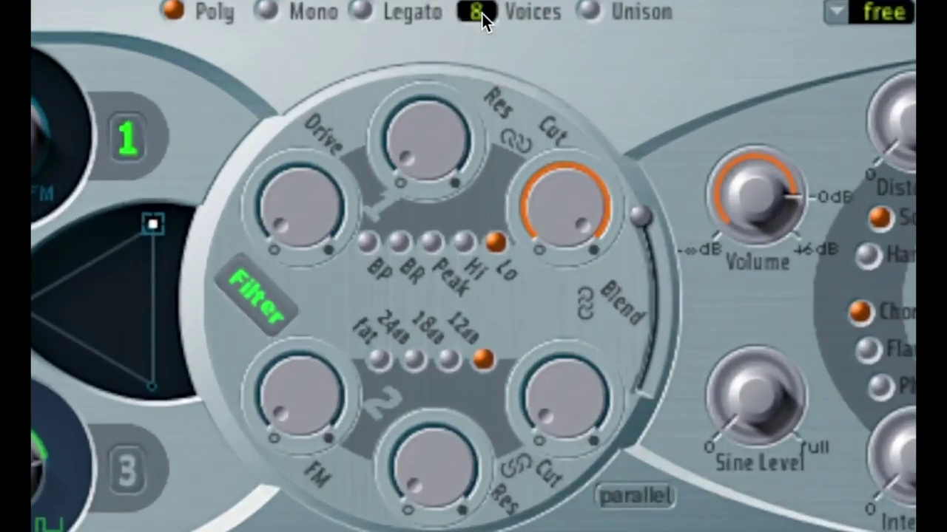
- Try different voice counts up to 14 and toggle Unison on and off to compare
scroll(487, 12, "up", 6)
scroll(487, 11, "down", 15)
scroll(486, 12, "up", 10)
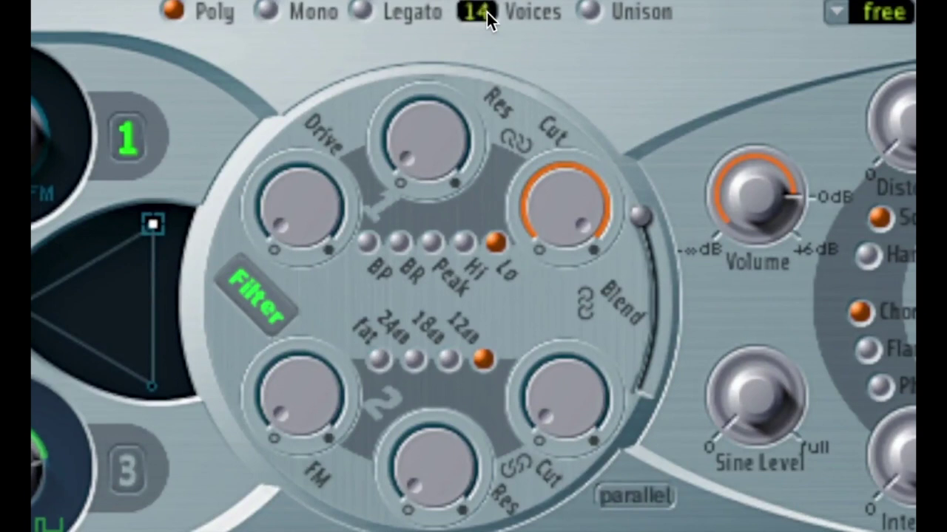
left_click(587, 12)
left_click(589, 12)
left_click(591, 13)
left_click(592, 13)
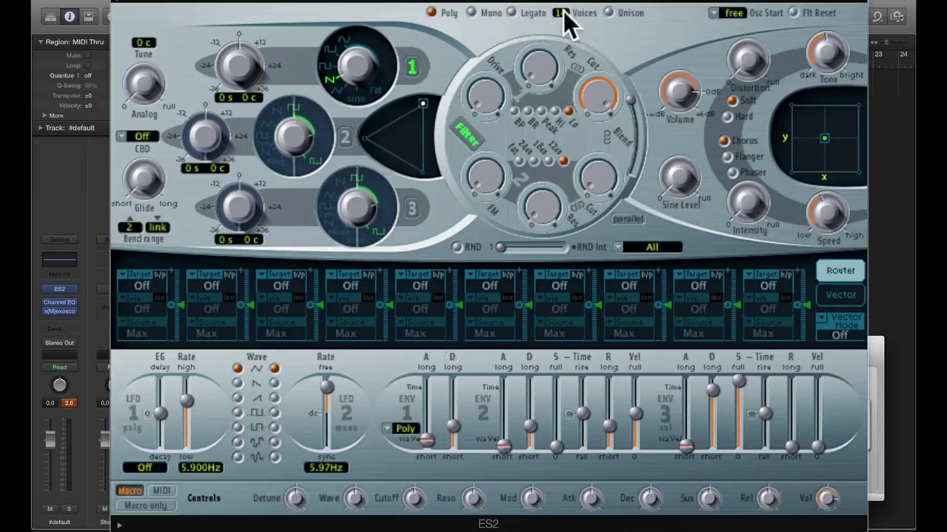
- Switch the synth to Mono mode with 32 voices and turn on Unison
left_click(472, 13)
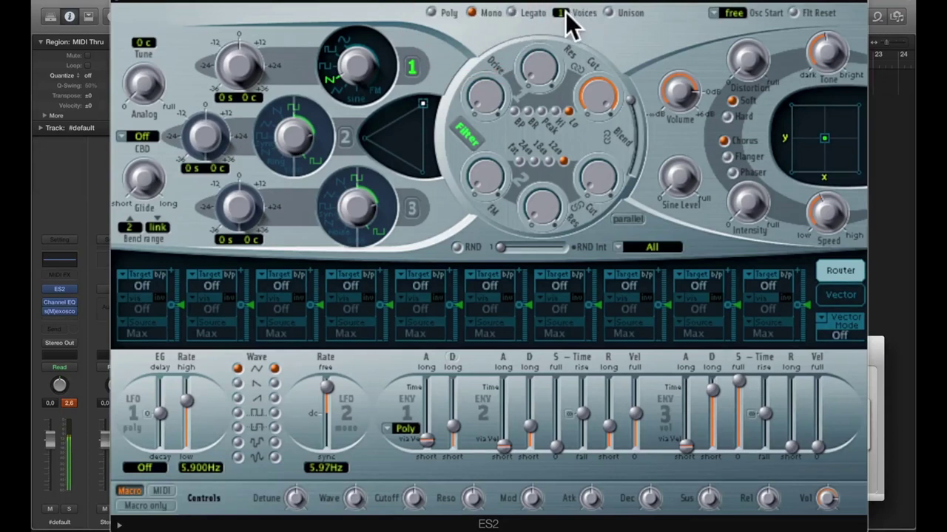
scroll(567, 25, "up", 3)
scroll(567, 26, "up", 4)
left_click(608, 13)
- Lower the synth's main volume and reduce the voice count to 16
left_click_drag(693, 89, 686, 145)
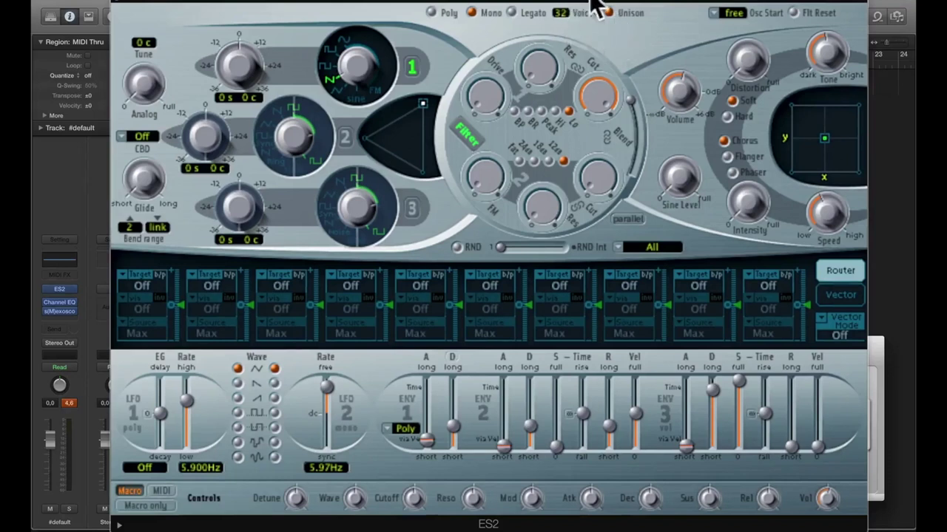
left_click_drag(560, 10, 563, 19)
mouse_move(676, 113)
left_mouse_down()
mouse_move(687, 144)
mouse_move(681, 134)
left_mouse_up()
left_click_drag(681, 89, 679, 70)
- Switch to Poly mode and compare the sound without Unison, leaving 16 voices with Unison on
left_click(441, 10)
left_click(474, 11)
left_click(433, 12)
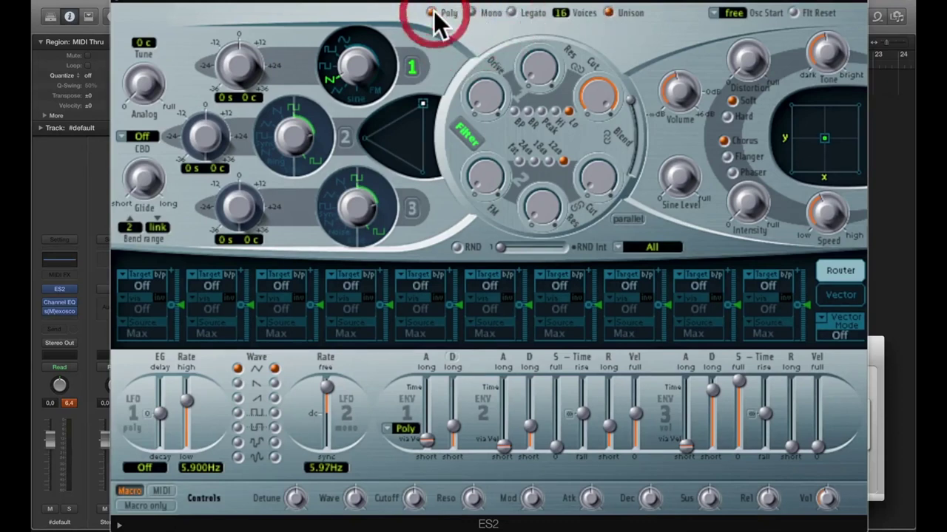
left_click(561, 13)
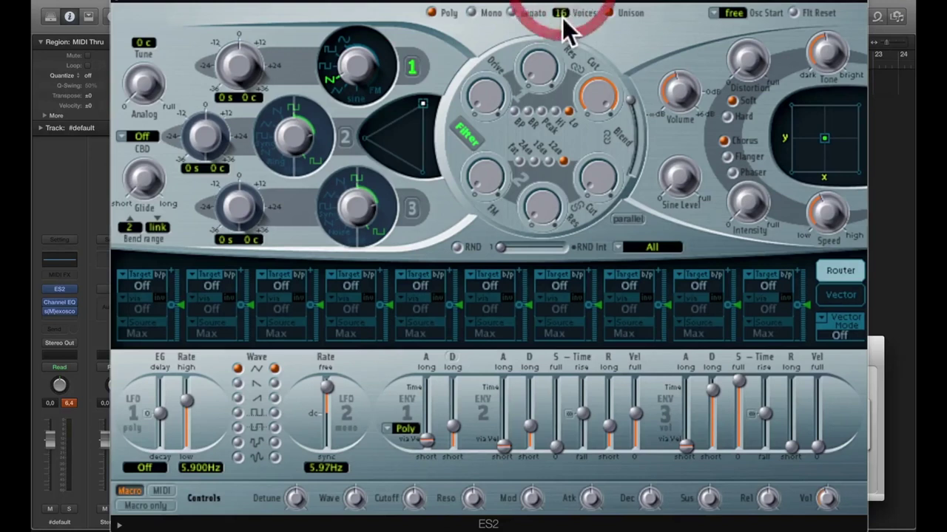
left_click_drag(561, 9, 608, 14)
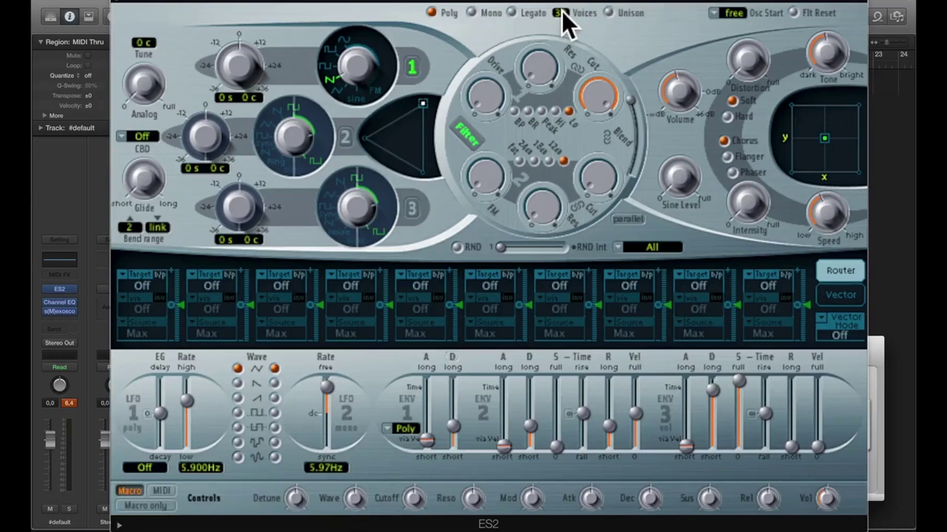
left_click(605, 12)
- Enable oscillators 2 and 3 and move the oscillator mix point to the triangle's centre
left_click(346, 140)
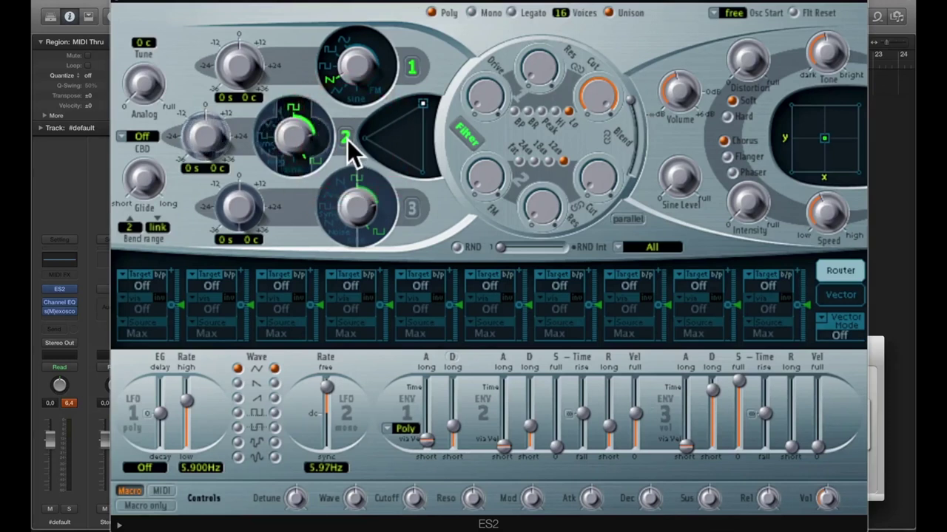
left_click(412, 207)
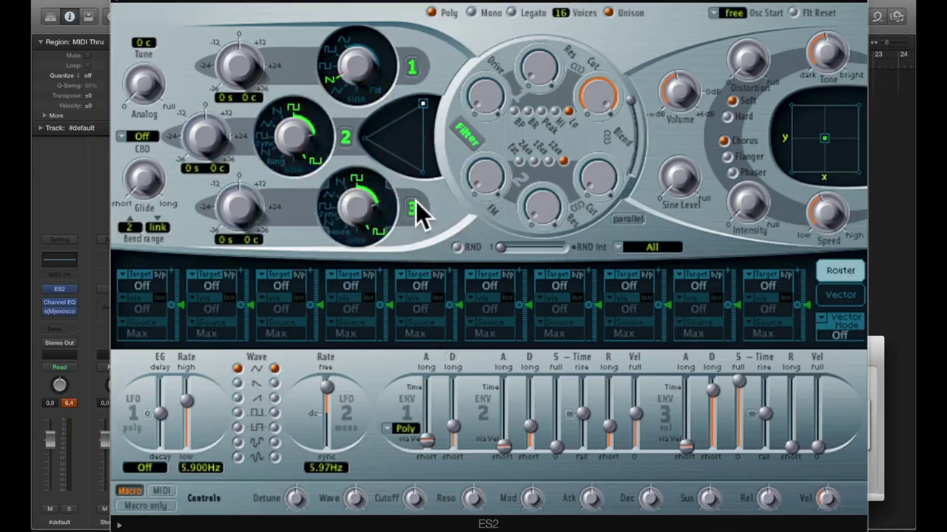
left_click_drag(416, 114, 405, 137)
- Set oscillators 2 and 3 to the sawtooth waveform
left_click(283, 113)
left_click(277, 110)
left_click(348, 198)
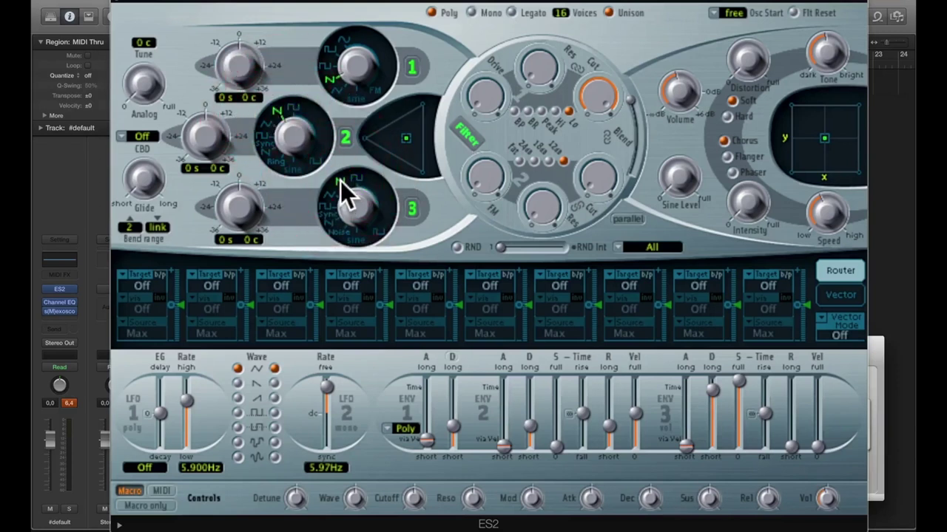
- Raise the synth's main volume to about 0 dB and reset the channel's peak level display
left_click(672, 95)
left_click_drag(672, 98, 669, 32)
left_click_drag(682, 94, 683, 87)
left_click(68, 403)
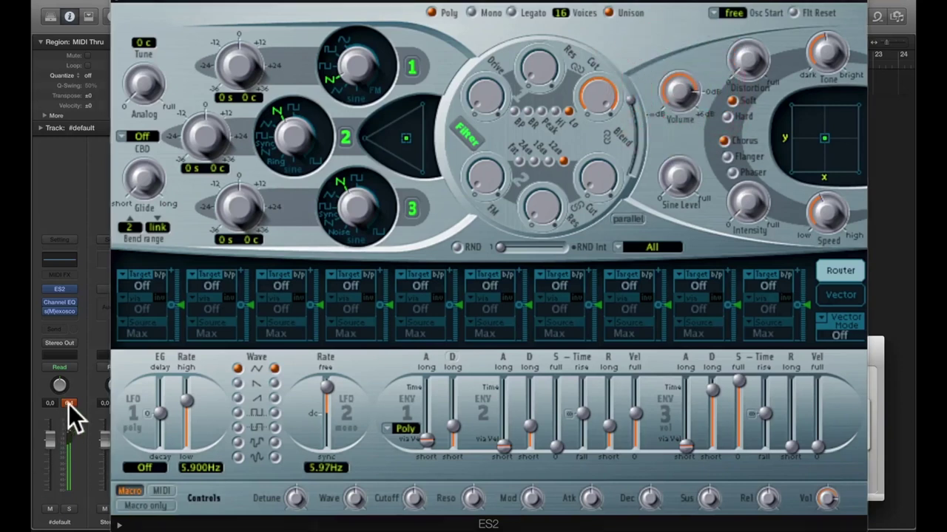
left_click(467, 29)
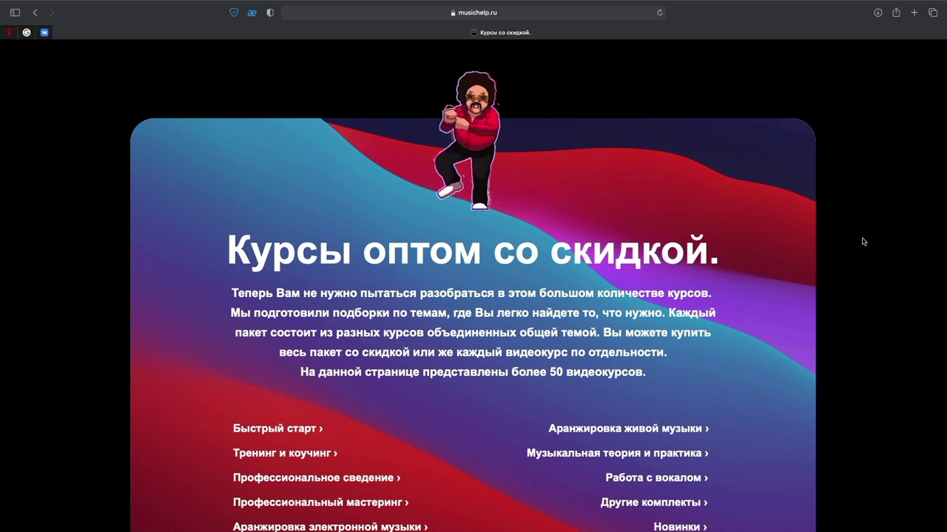
- Examine the discounted course bundles on the musichelp.ru page in the browser, from live music arrangement through music theory and practice
scroll(862, 242, "down", 1)
scroll(862, 242, "down", 5)
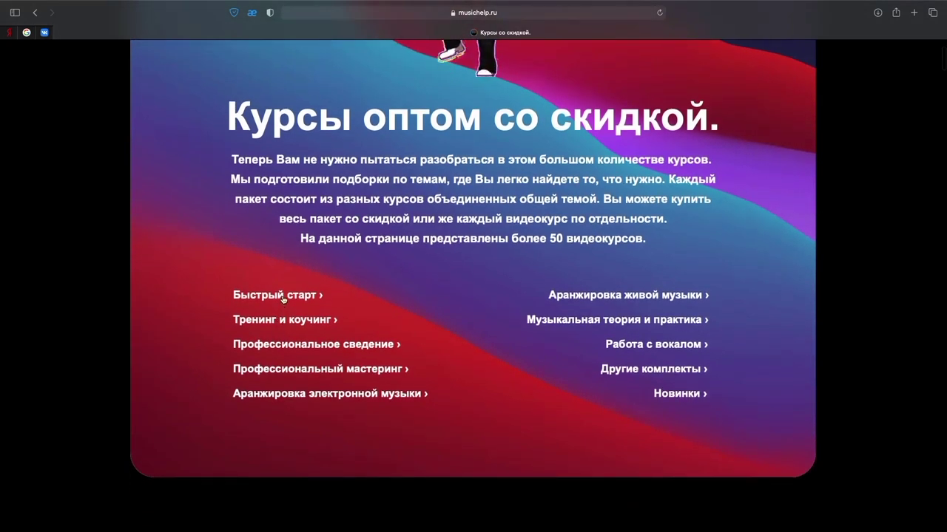
left_click(594, 303)
scroll(580, 303, "down", 2)
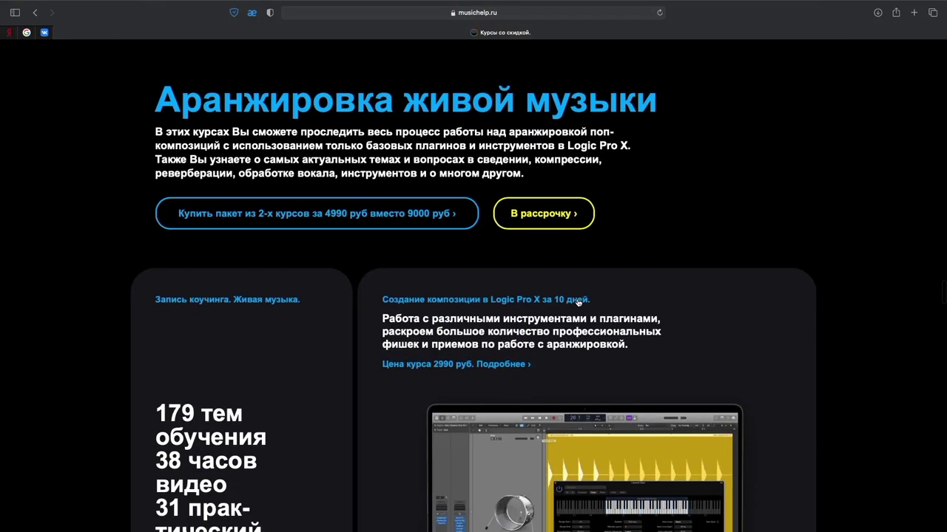
scroll(275, 334, "down", 10)
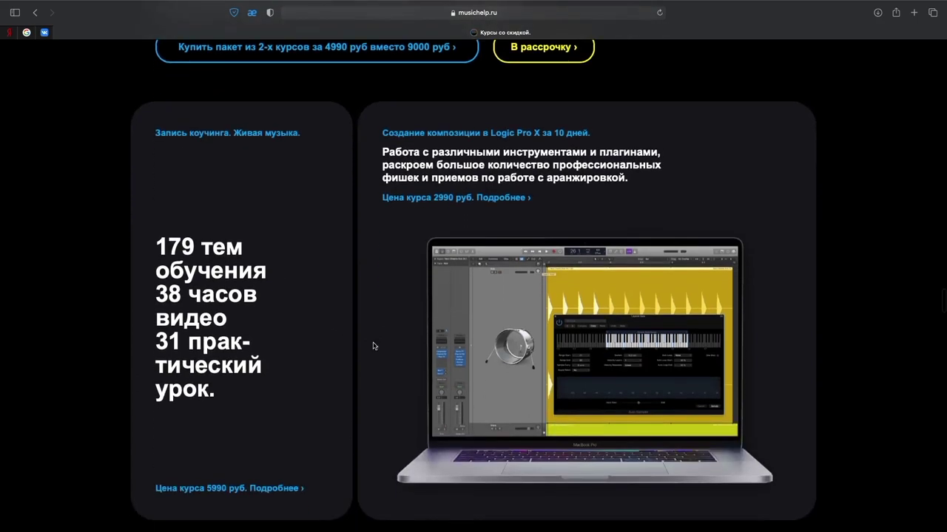
scroll(412, 358, "down", 5)
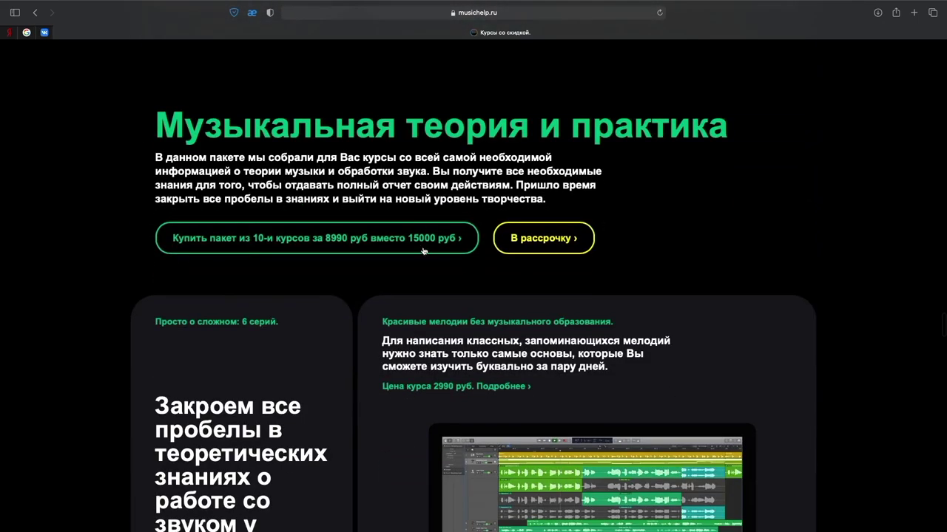
scroll(187, 284, "down", 1)
scroll(199, 295, "down", 15)
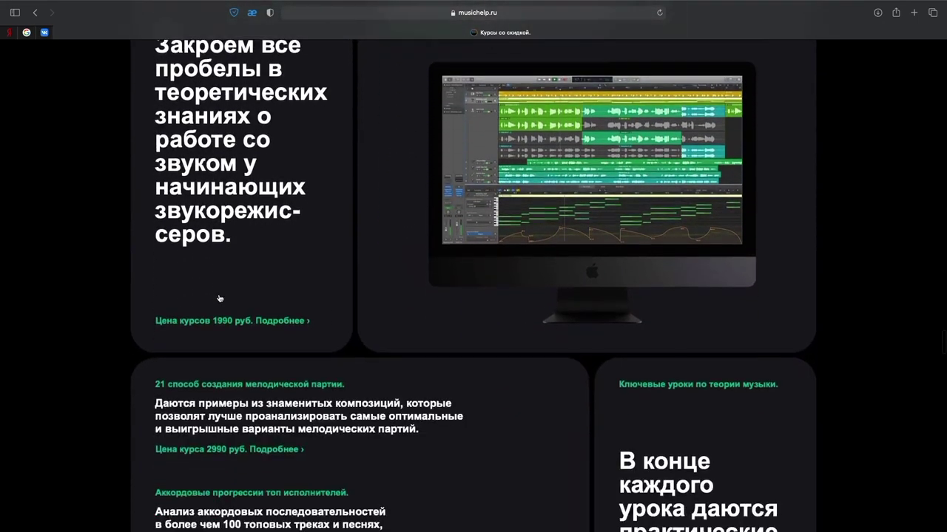
scroll(220, 298, "down", 10)
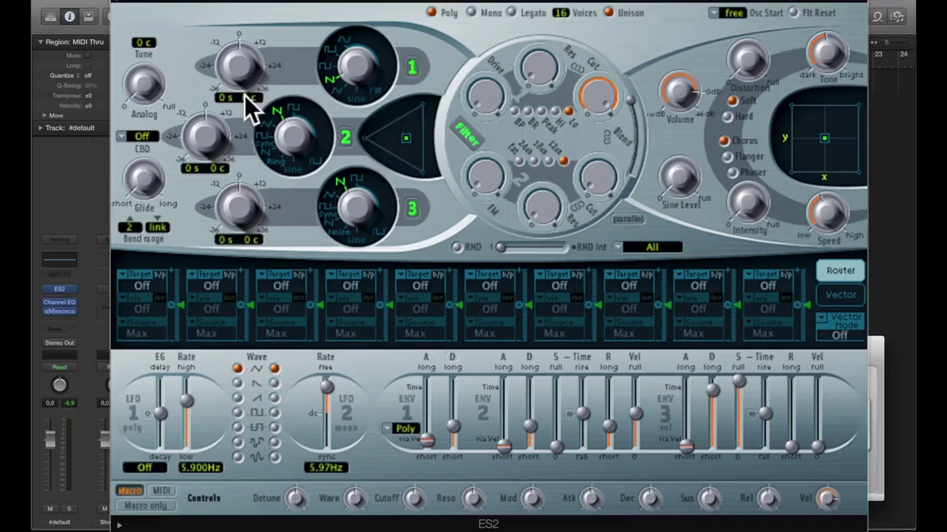
- Back in ES2, detune oscillator 1 to -20 cents and oscillator 2 to 22 cents
left_click_drag(249, 103, 239, 205)
double_click(214, 167)
type("2")
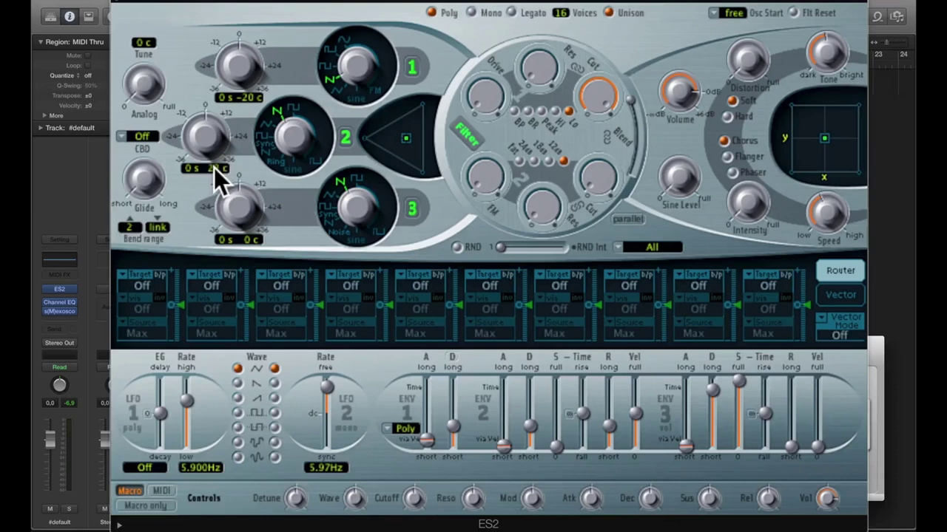
left_click_drag(214, 167, 220, 152)
- Set the first modulation routing's target to Pitch123 and its source to Env2
left_click(144, 284)
left_click(204, 255)
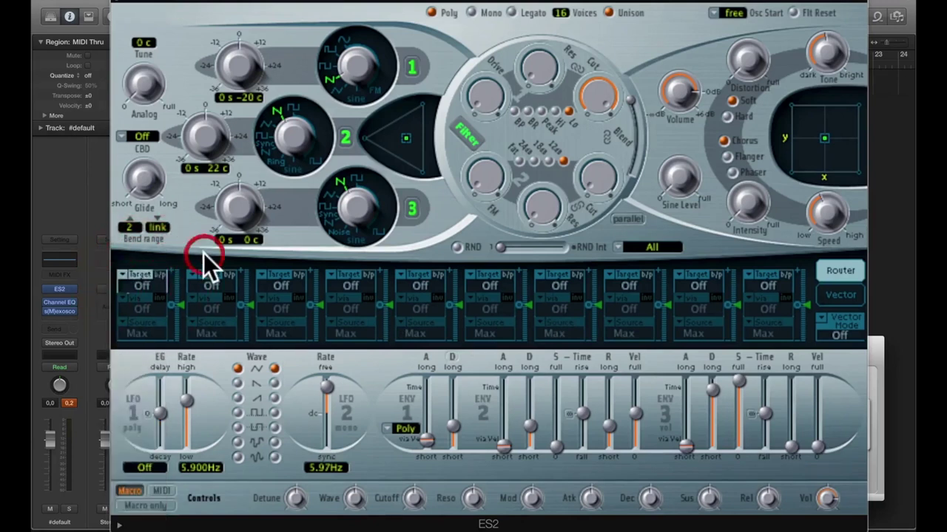
left_click(143, 289)
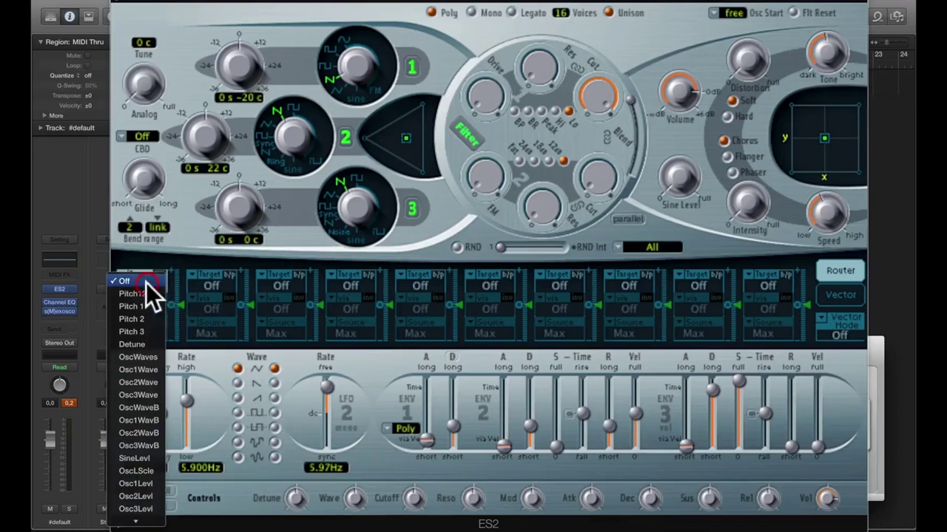
left_click(146, 294)
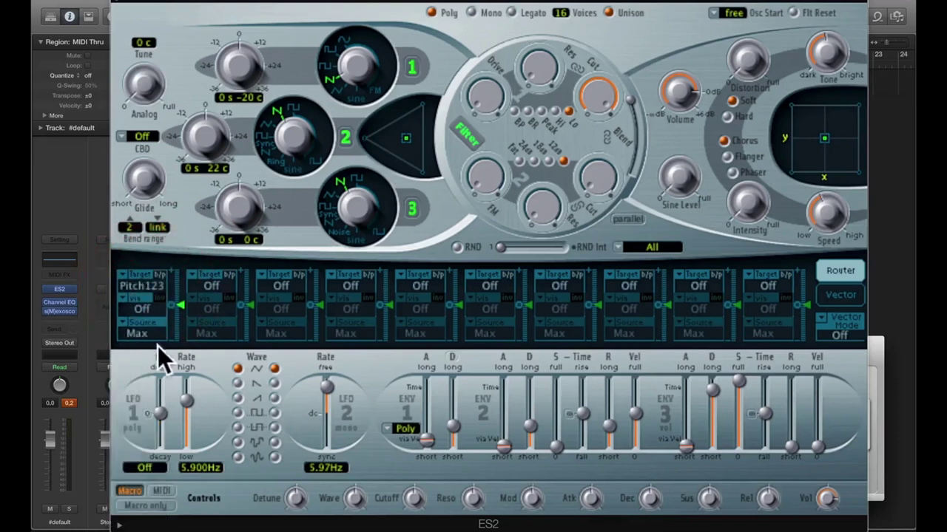
left_click(146, 331)
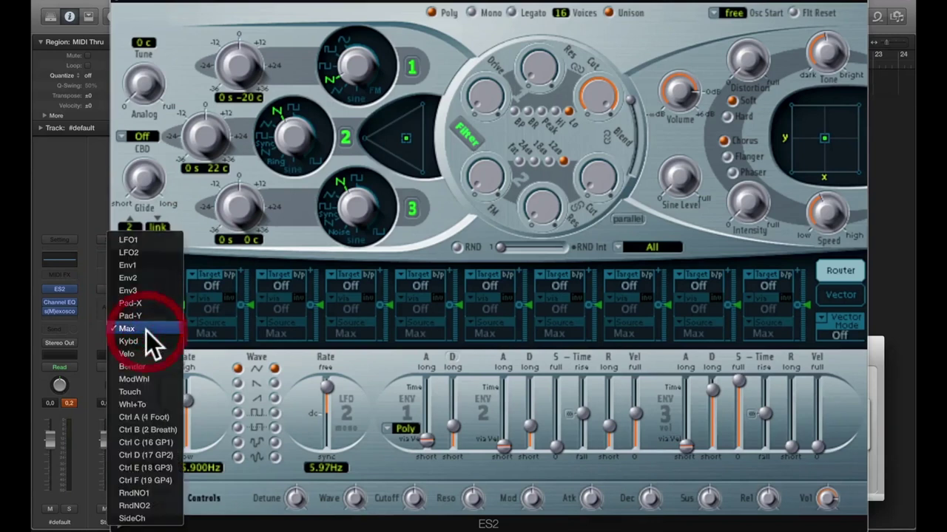
left_click(141, 277)
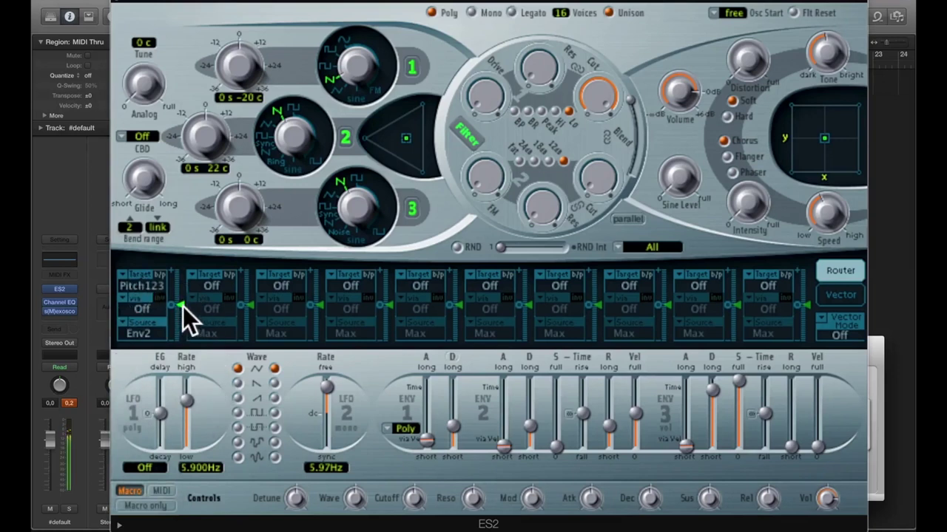
- Raise the Pitch123 modulation intensity to maximum and shorten Envelope 2's decay, toggling the routing's bypass to compare
mouse_move(181, 306)
left_mouse_down()
mouse_move(182, 230)
mouse_move(177, 260)
mouse_move(174, 230)
mouse_move(178, 259)
mouse_move(173, 243)
left_mouse_up()
mouse_move(537, 421)
left_mouse_down()
mouse_move(530, 441)
mouse_move(527, 430)
left_mouse_up()
left_click(158, 274)
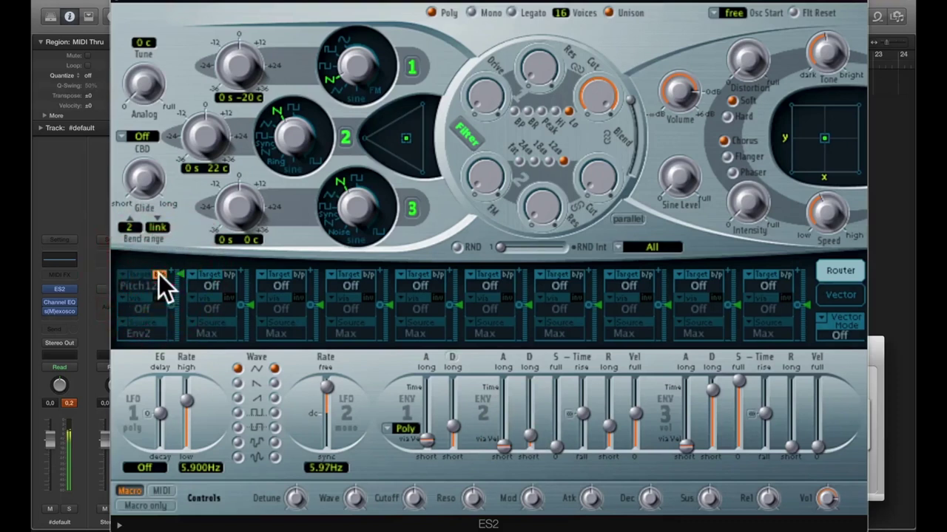
left_click(159, 274)
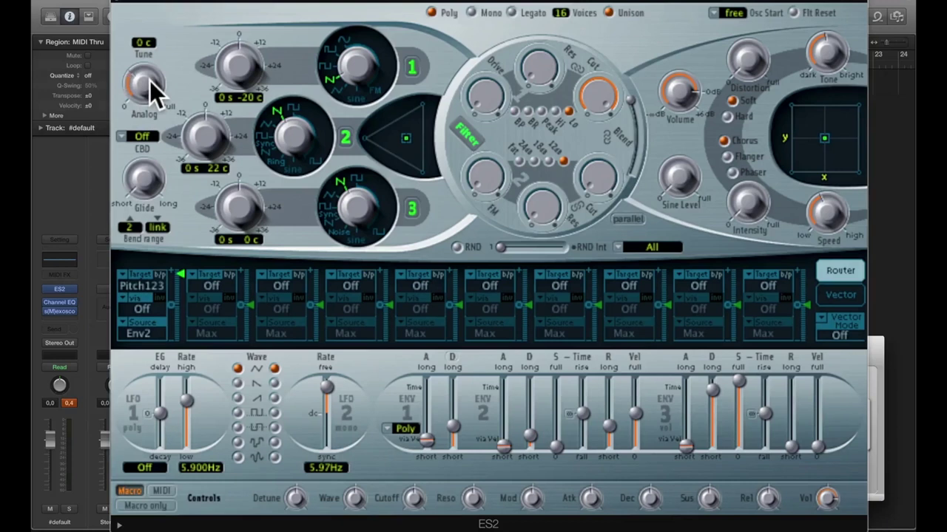
- Try a different Analog amount and raise Envelope 3's release to about midway
left_click_drag(149, 80, 149, 75)
left_click(793, 417)
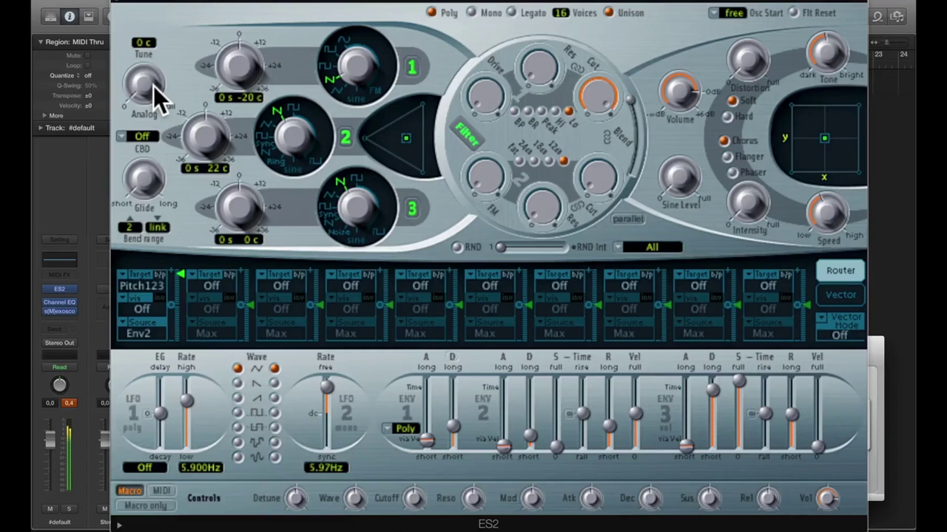
- Vary the Analog amount between zero and higher settings, leaving it slightly above halfway
left_click_drag(153, 86, 153, 64)
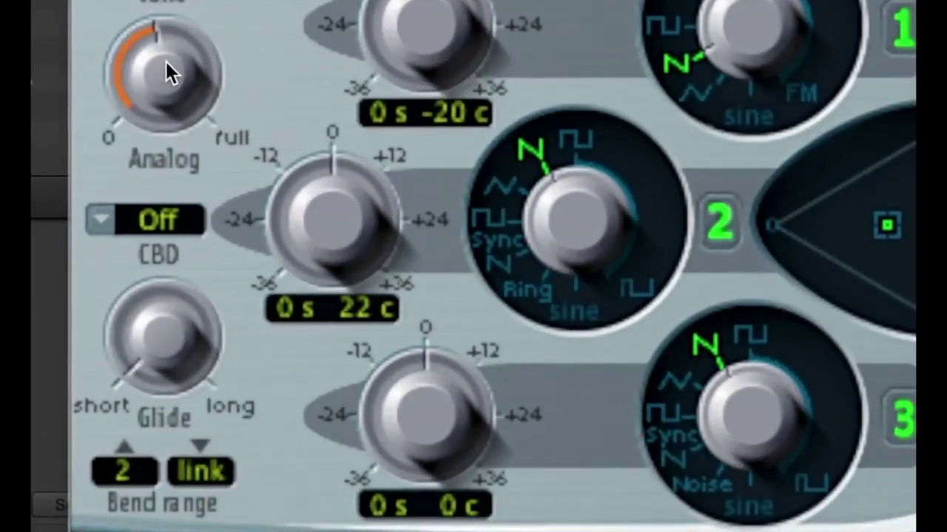
mouse_move(165, 61)
left_mouse_down()
mouse_move(166, 86)
mouse_move(166, 37)
mouse_move(166, 70)
left_mouse_up()
left_click_drag(165, 61, 166, 74)
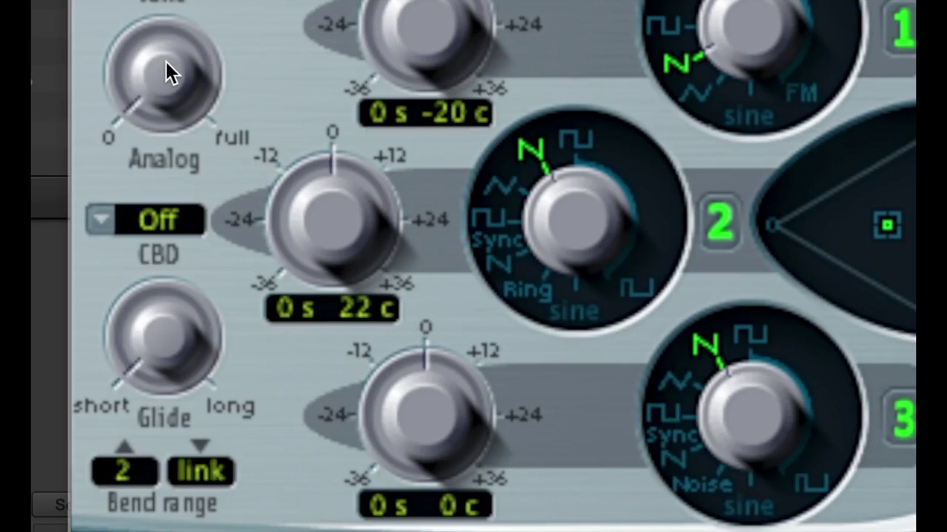
left_click_drag(165, 61, 166, 62)
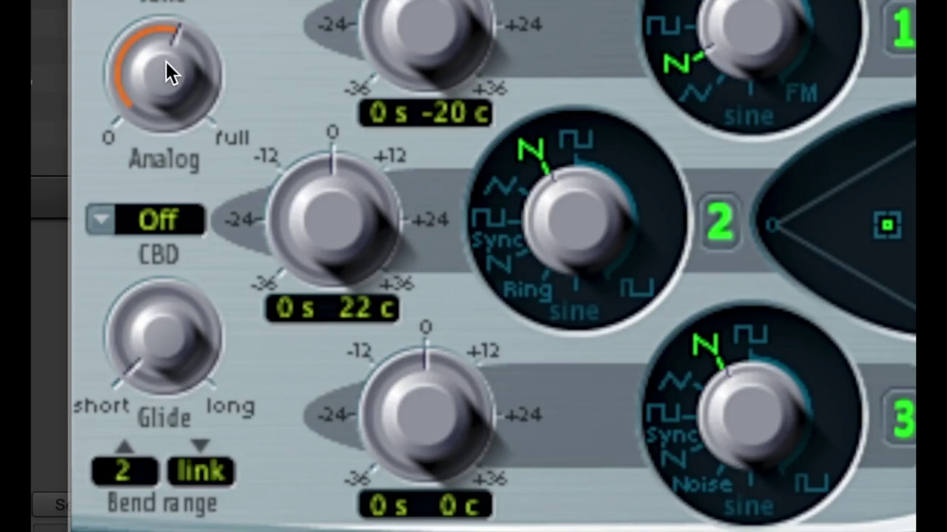
left_click_drag(165, 61, 166, 61)
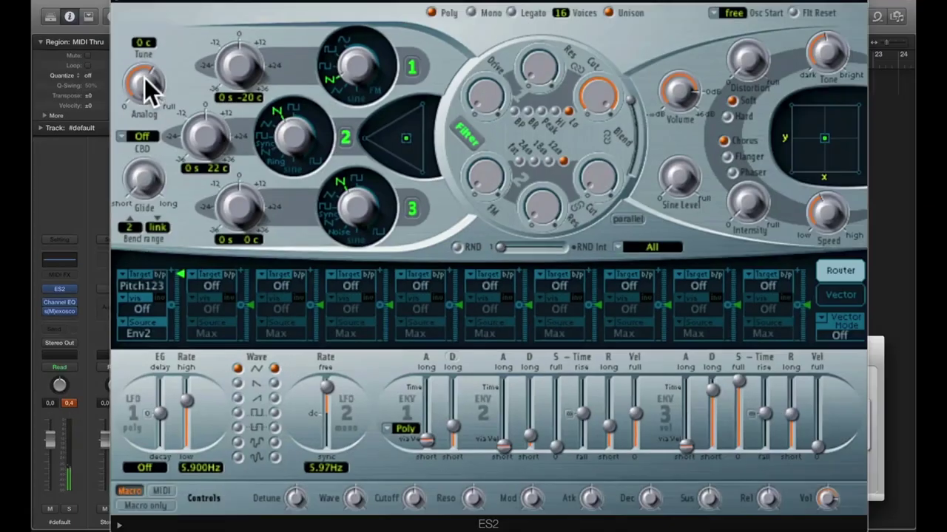